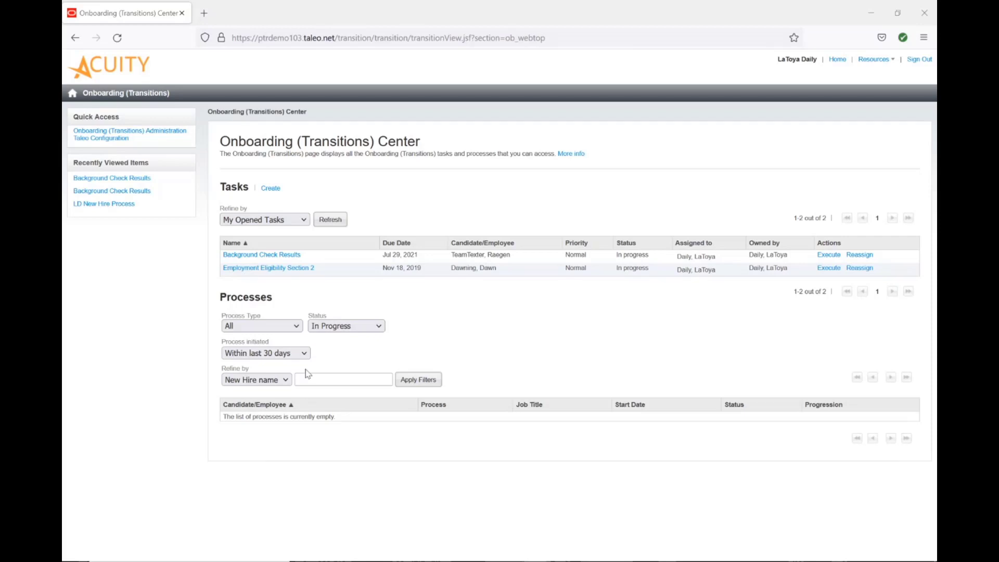
# Filter the processes list to those initiated within the last 90 days.
pyautogui.click(306, 354)
pyautogui.click(267, 457)
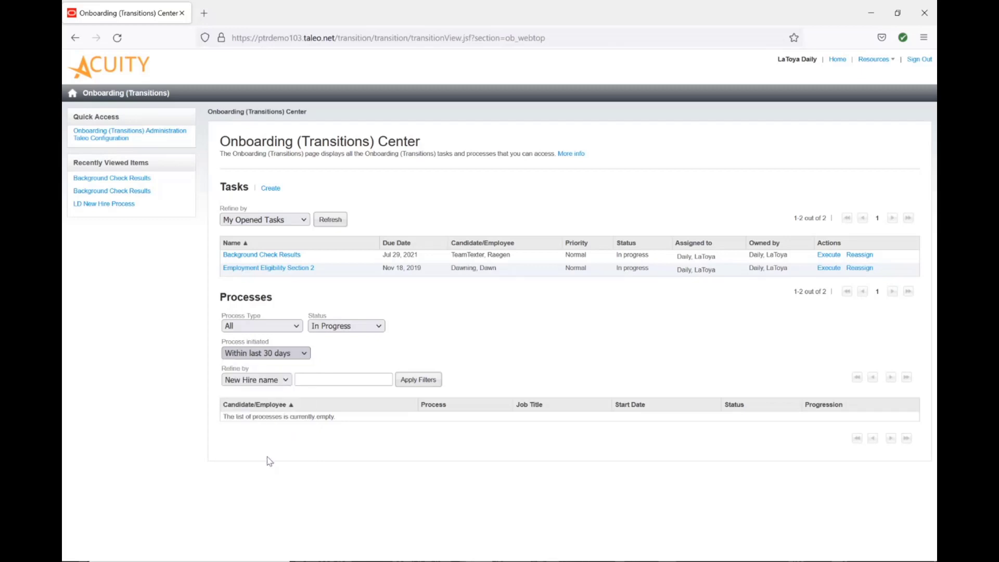
pyautogui.click(419, 380)
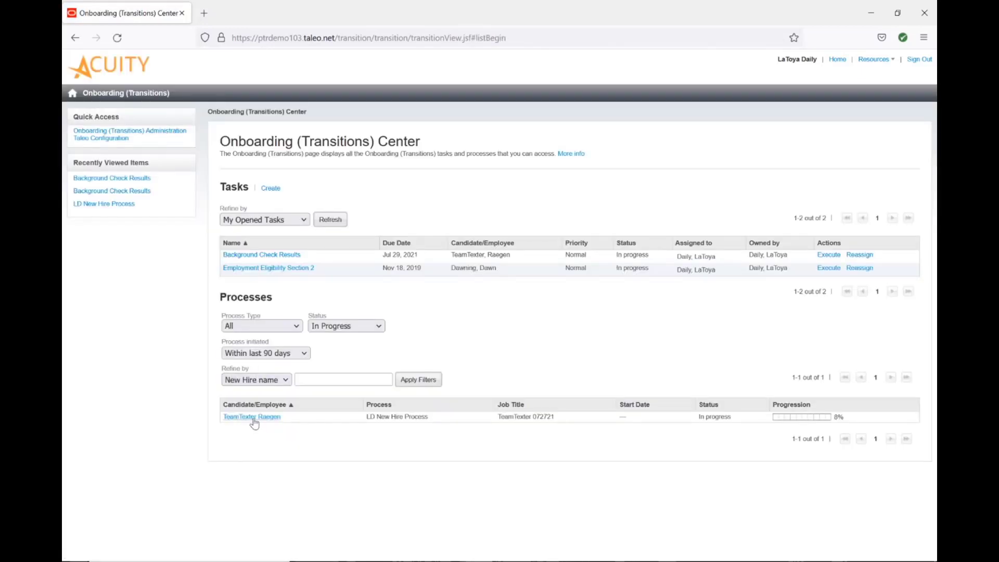
# Open the in-progress LD New Hire Process and review its general information and steps.
pyautogui.click(252, 417)
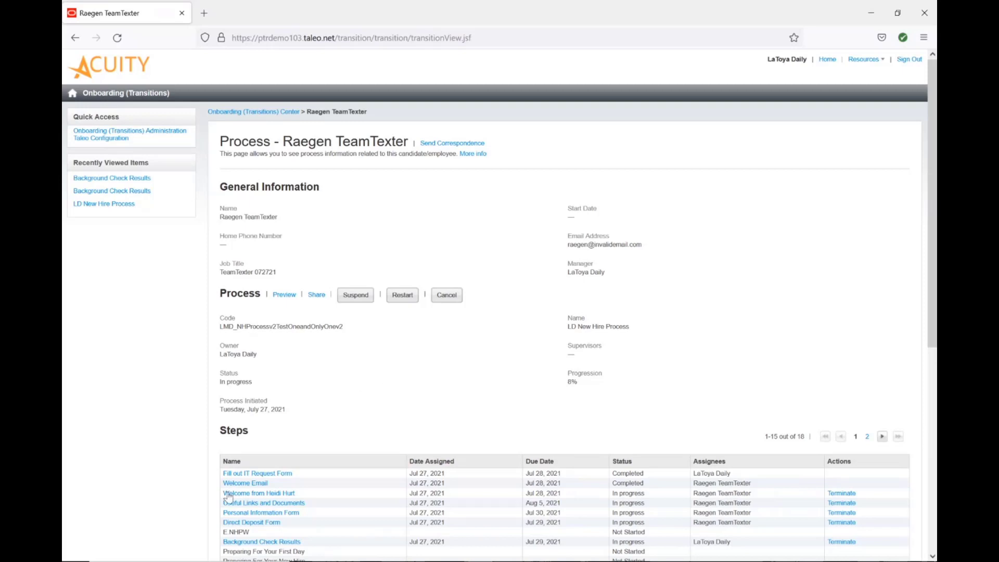
pyautogui.scroll(-3, 228, 487)
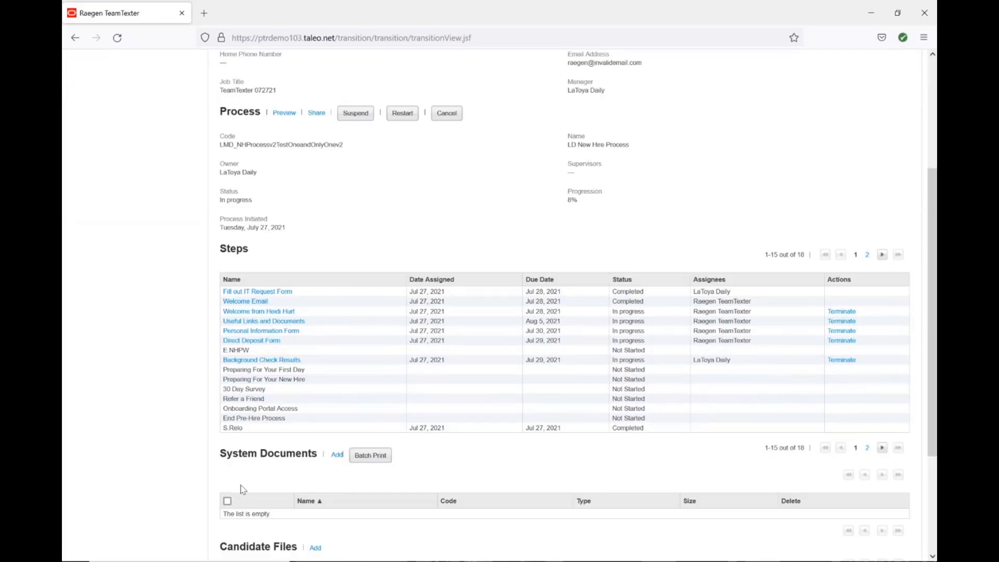
pyautogui.scroll(3, 242, 489)
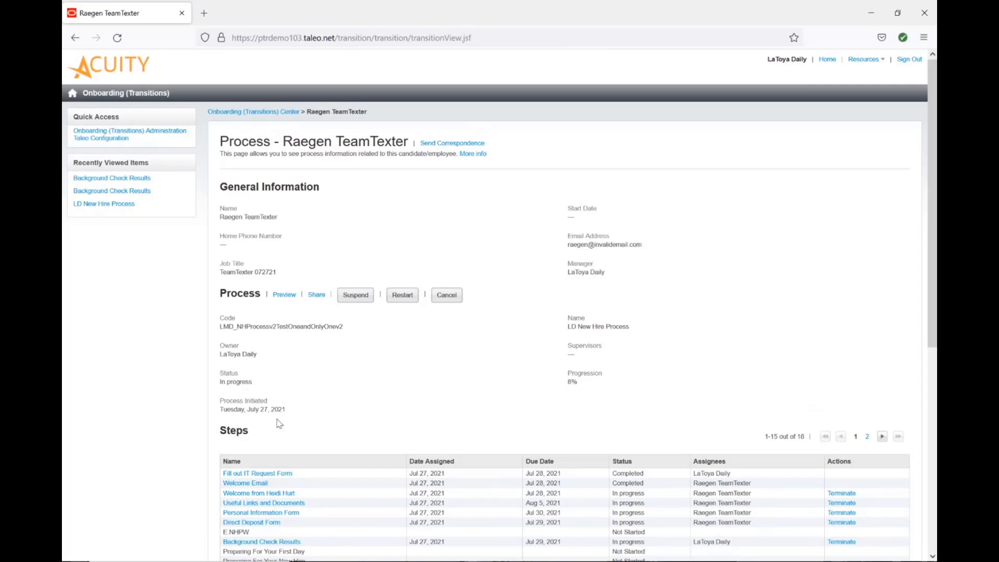
# Go to Onboarding (Transitions) Administration's user-defined forms and start creating a new form.
pyautogui.click(157, 135)
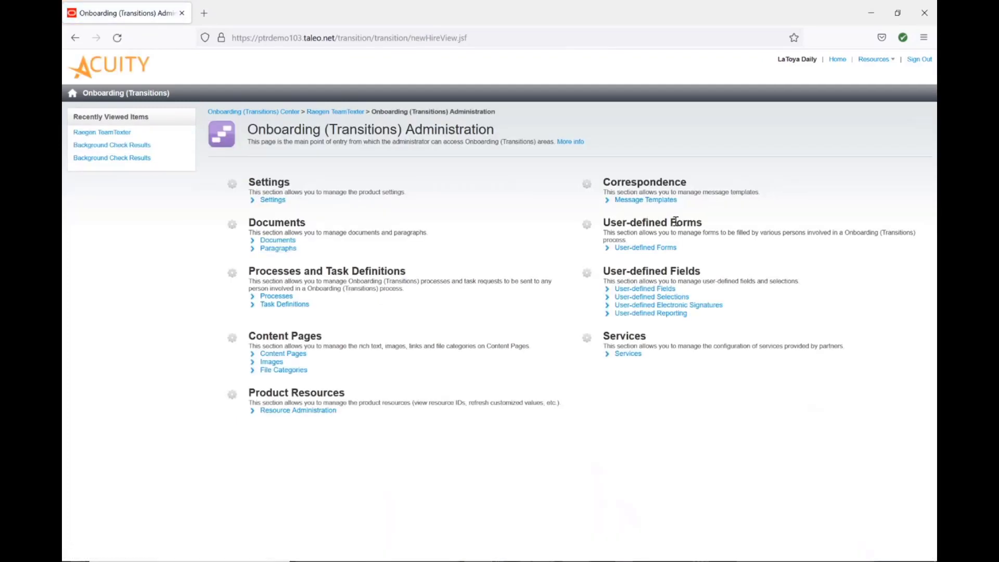
pyautogui.click(632, 249)
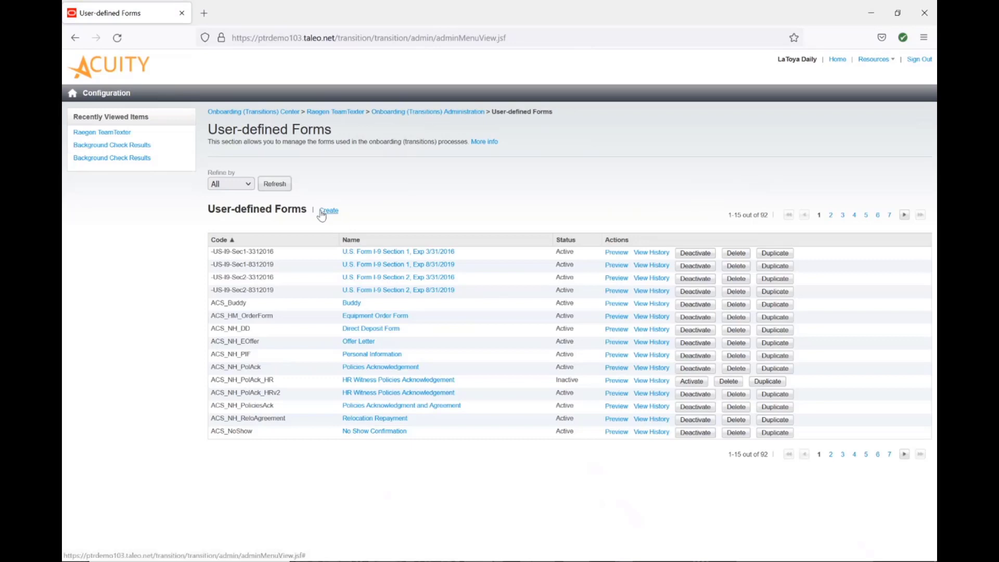
pyautogui.click(321, 211)
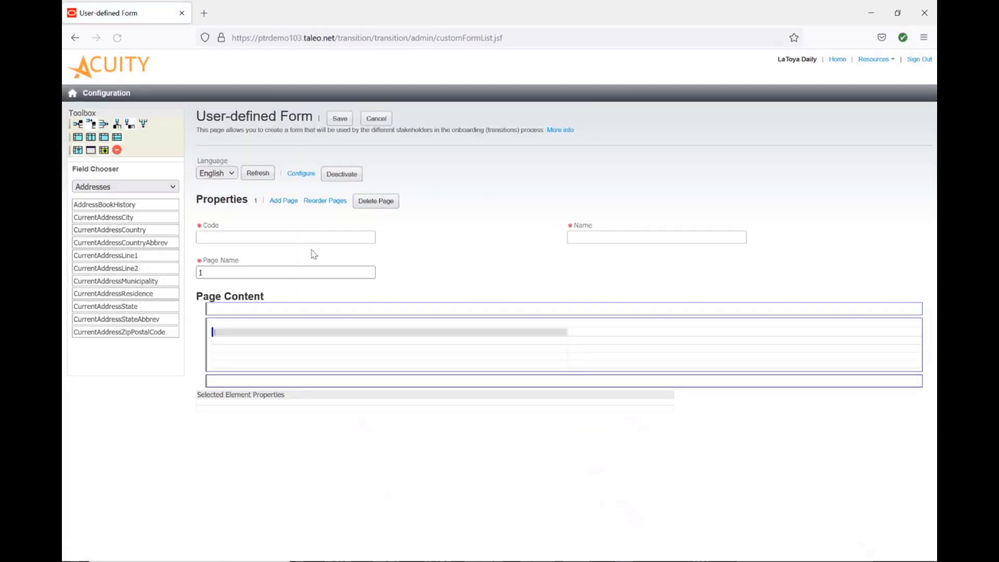
# Set the new form's Code and Name both to Details.
pyautogui.click(317, 238)
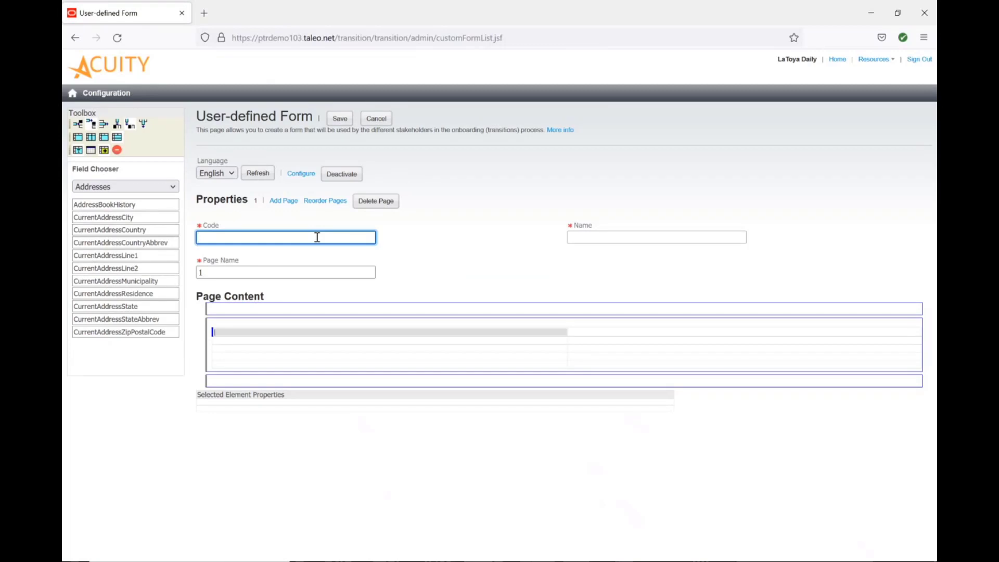
pyautogui.write('Details')
pyautogui.press('Tab')
pyautogui.write('Details')
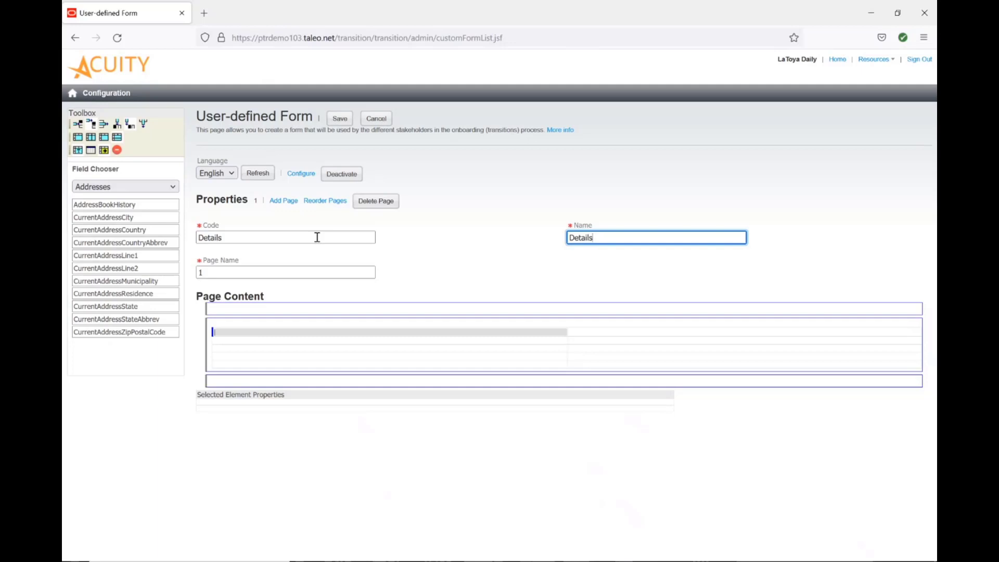
# Insert a text element in the top page content section reading "Detail Link".
pyautogui.click(328, 310)
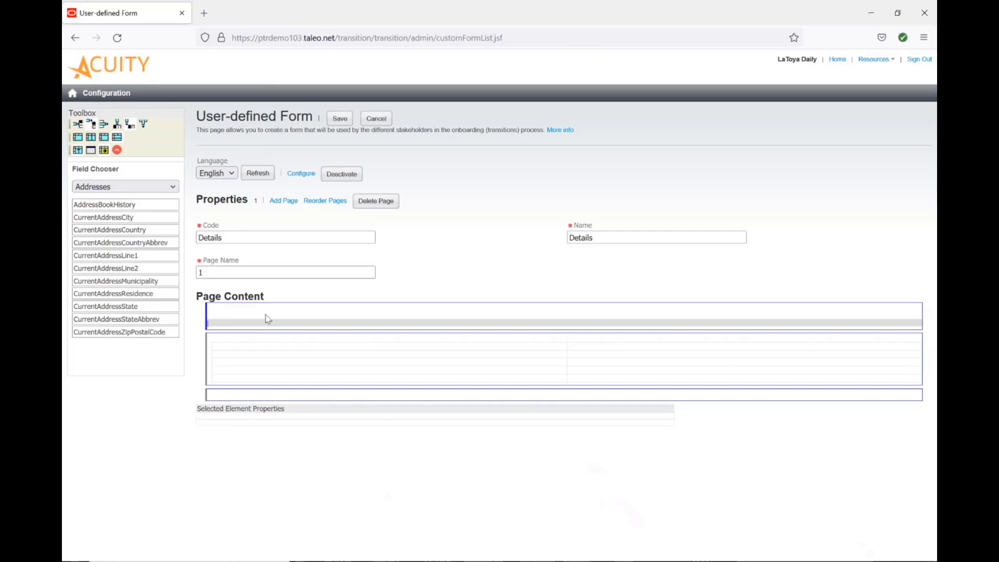
pyautogui.click(266, 319)
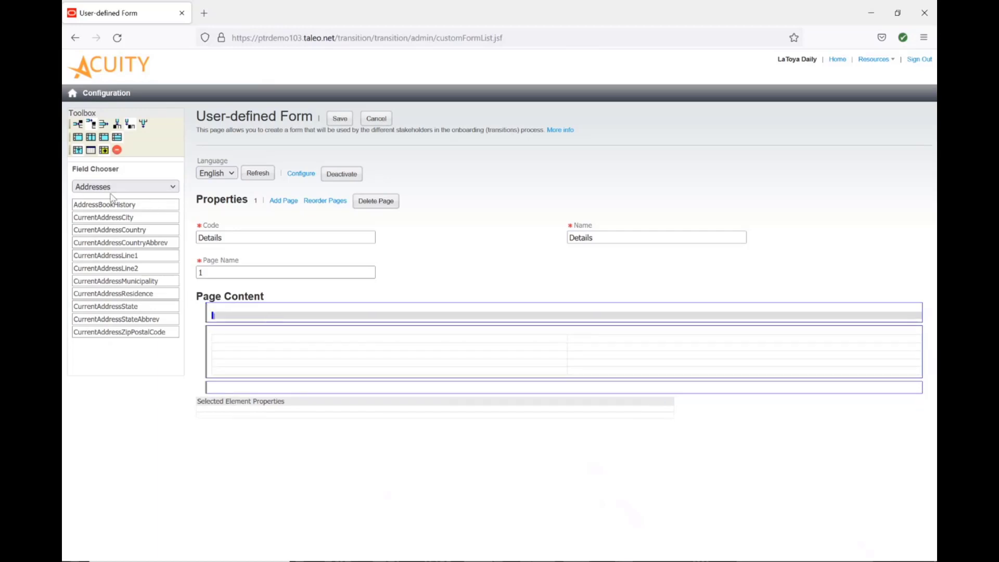
pyautogui.click(78, 151)
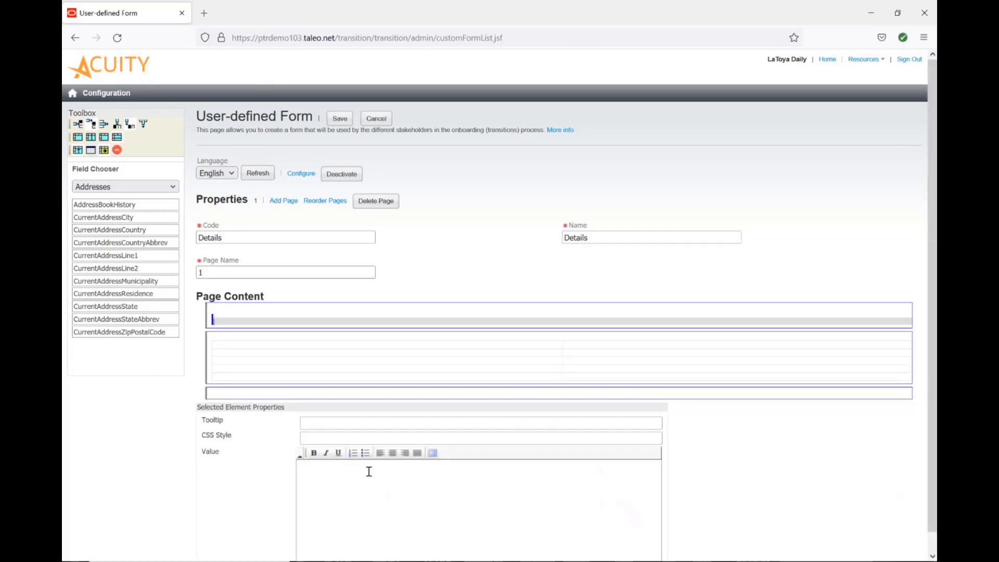
pyautogui.write('Detail Link')
pyautogui.click(817, 486)
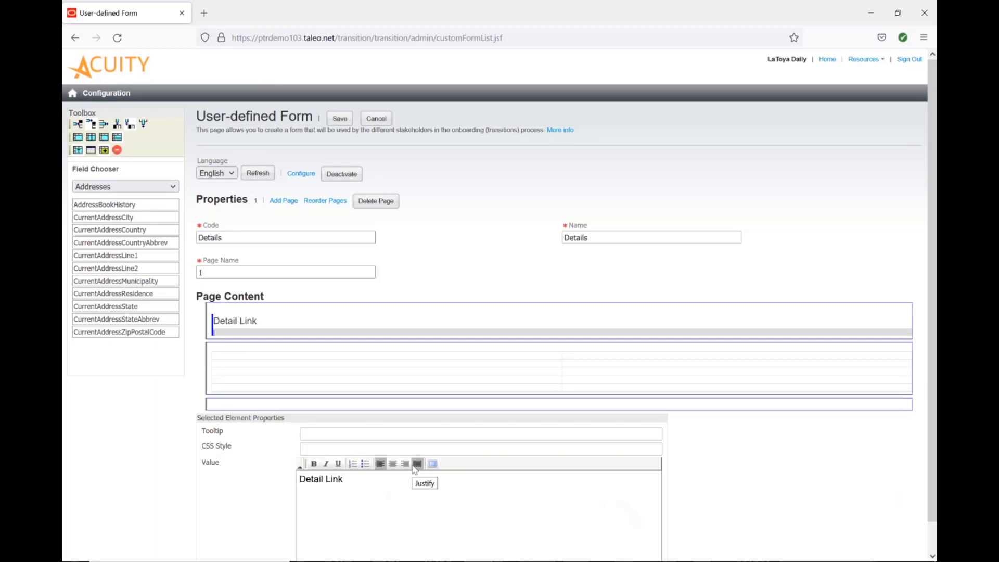
# Add the PersonalInfo FullName and EmployeeID fields to the form's main content section.
pyautogui.click(156, 187)
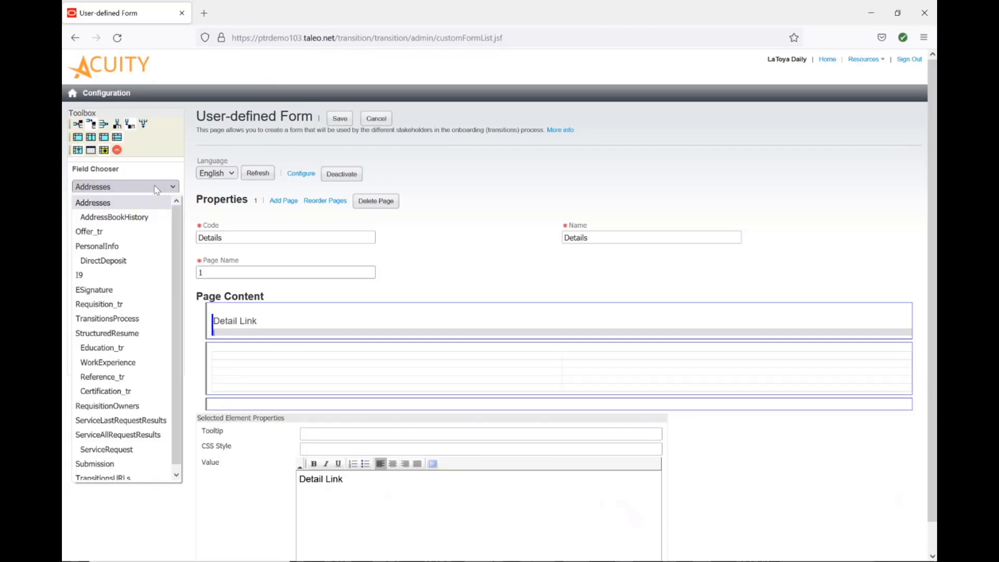
pyautogui.click(97, 247)
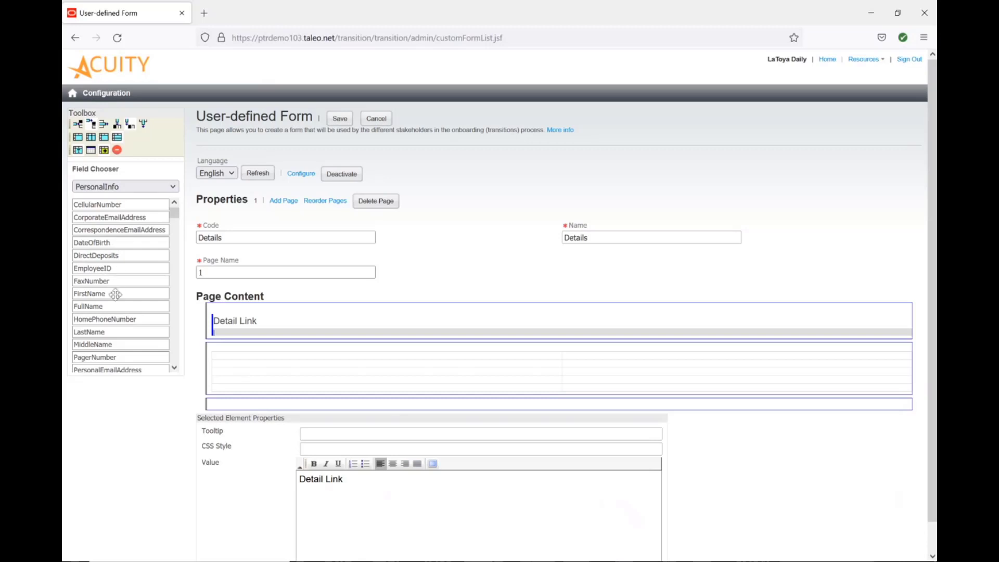
pyautogui.moveTo(116, 294); pyautogui.dragTo(364, 352)
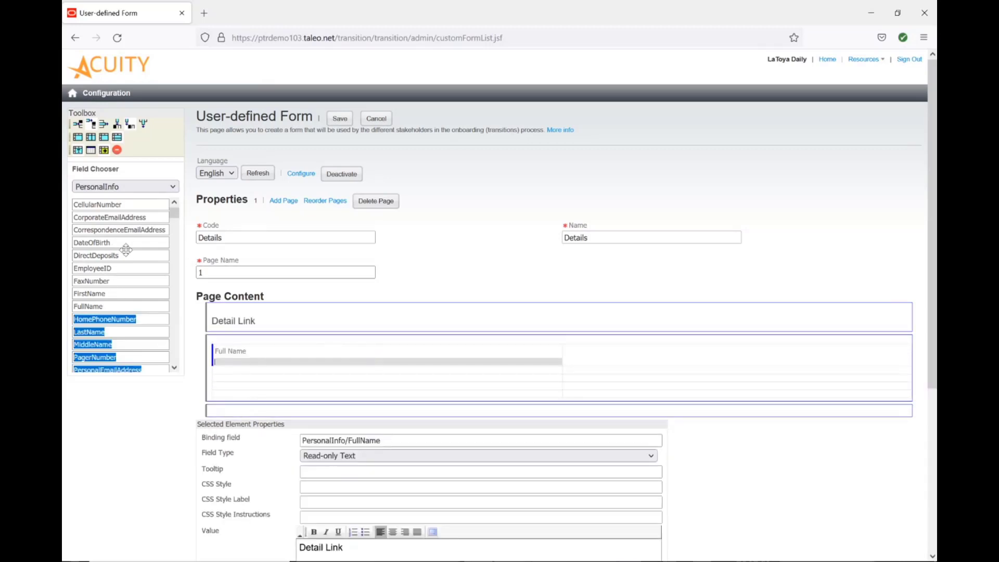
pyautogui.moveTo(118, 268); pyautogui.dragTo(321, 358)
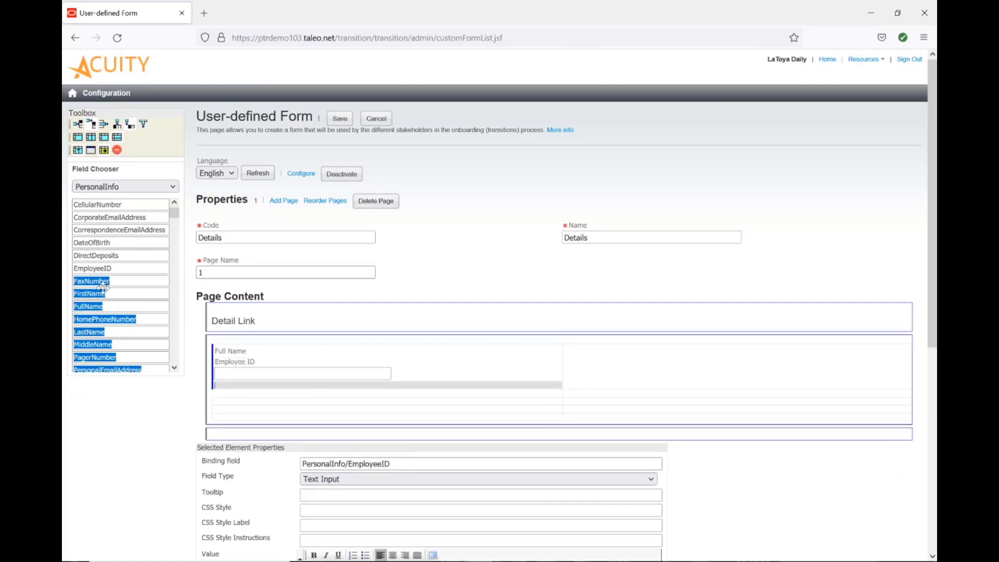
# Switch the field chooser to Requisition_tr and add the RequisitionTitle and RequisitionID fields below.
pyautogui.scroll(-3, 114, 306)
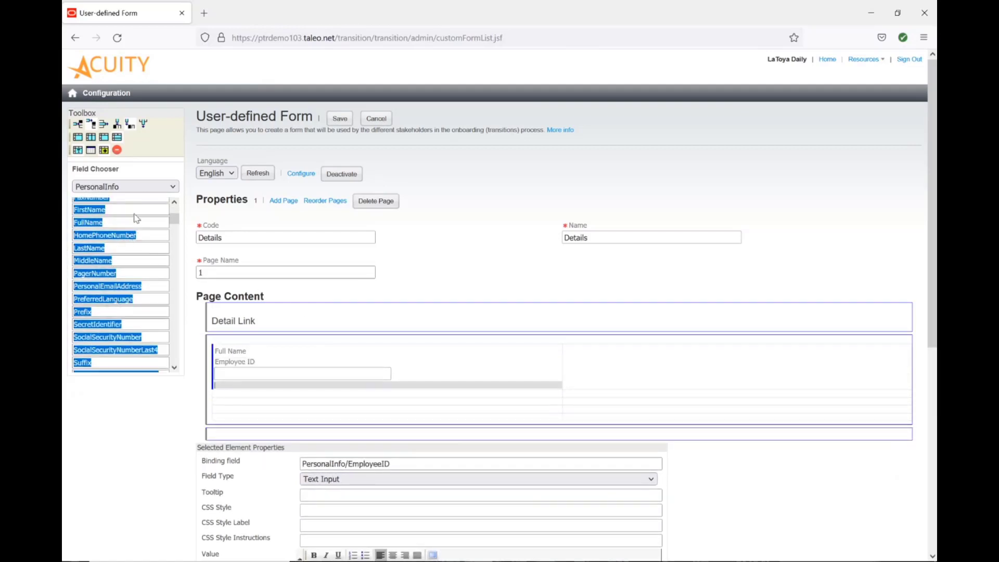
pyautogui.click(149, 187)
pyautogui.click(125, 306)
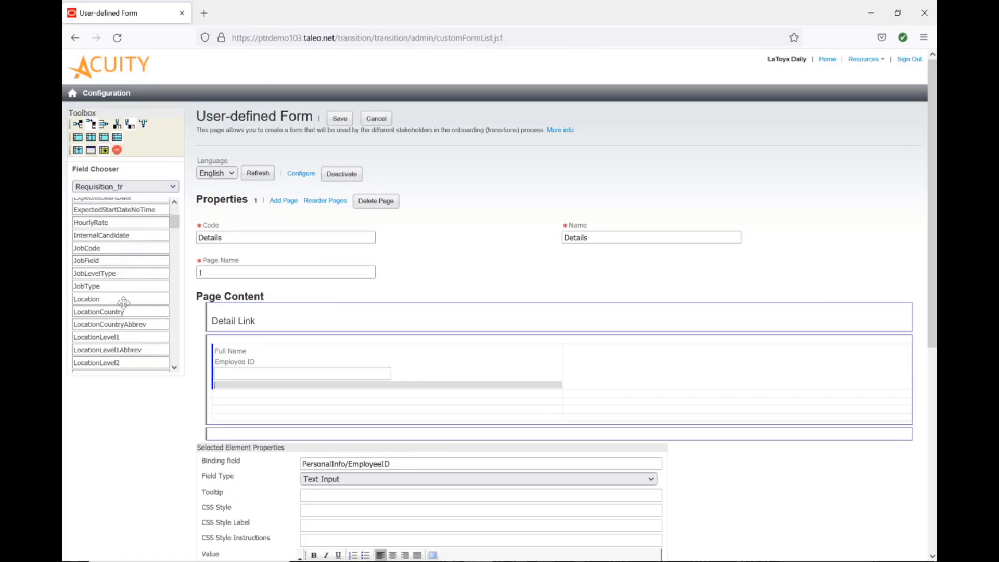
pyautogui.scroll(3, 110, 261)
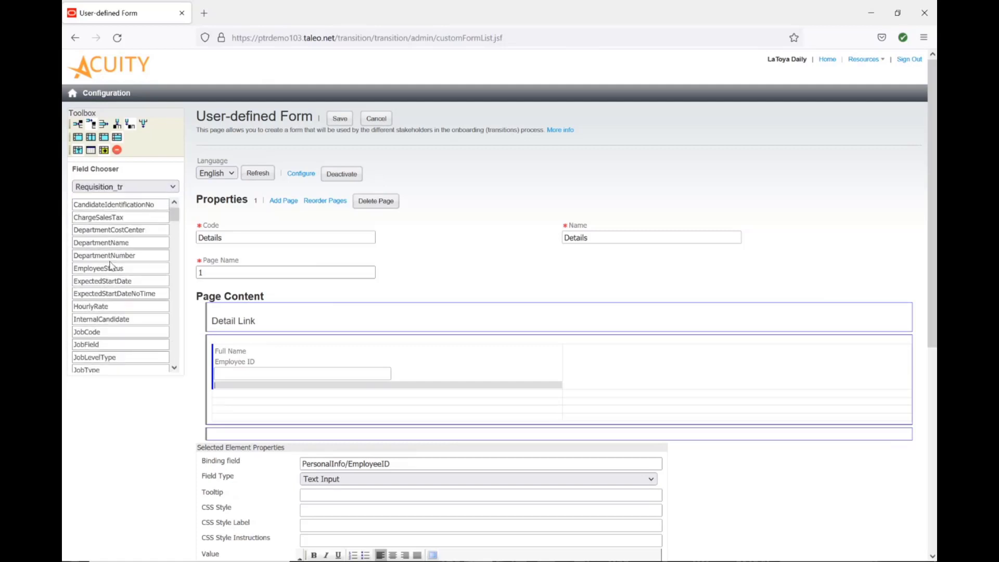
pyautogui.scroll(-7, 110, 262)
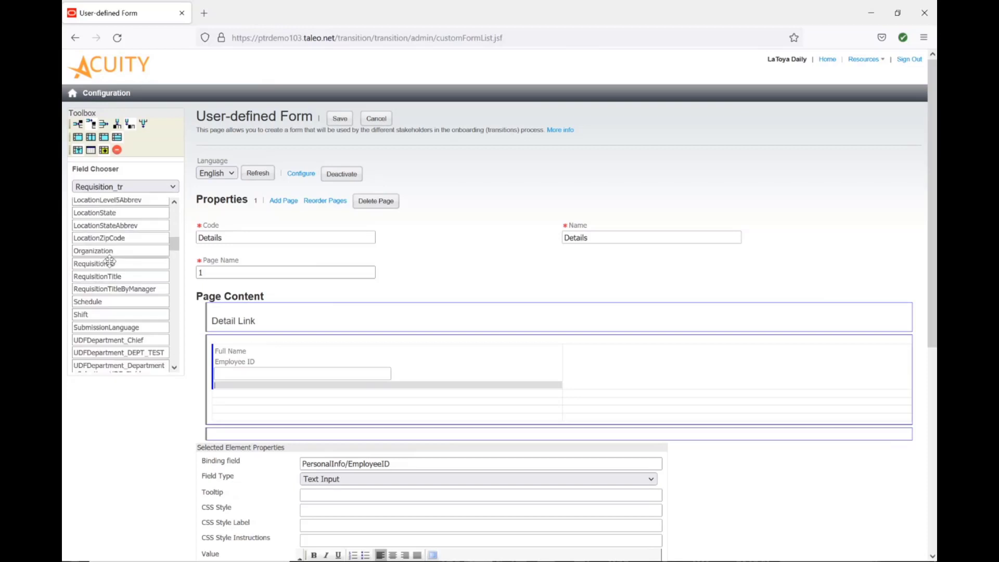
pyautogui.moveTo(107, 276); pyautogui.dragTo(347, 396)
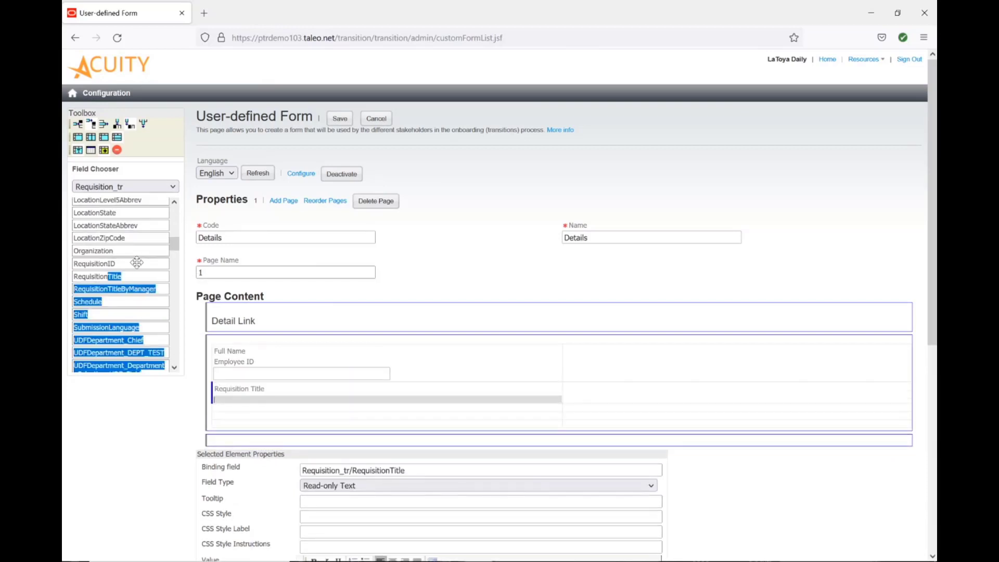
pyautogui.moveTo(135, 263); pyautogui.dragTo(304, 411)
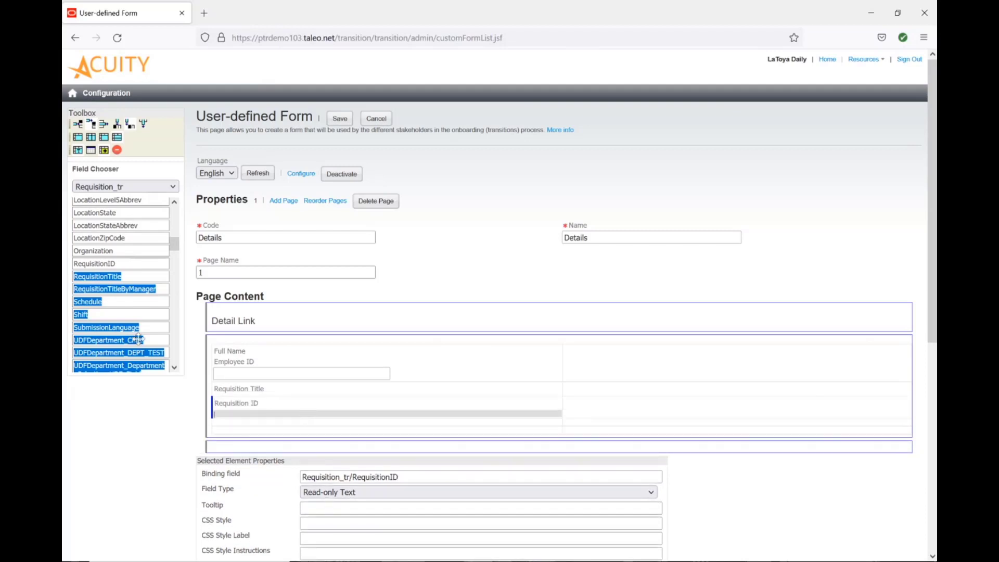
# Add the Requisition_tr Location, DepartmentName and DepartmentNumber fields to the form.
pyautogui.scroll(3, 108, 268)
pyautogui.scroll(3, 106, 267)
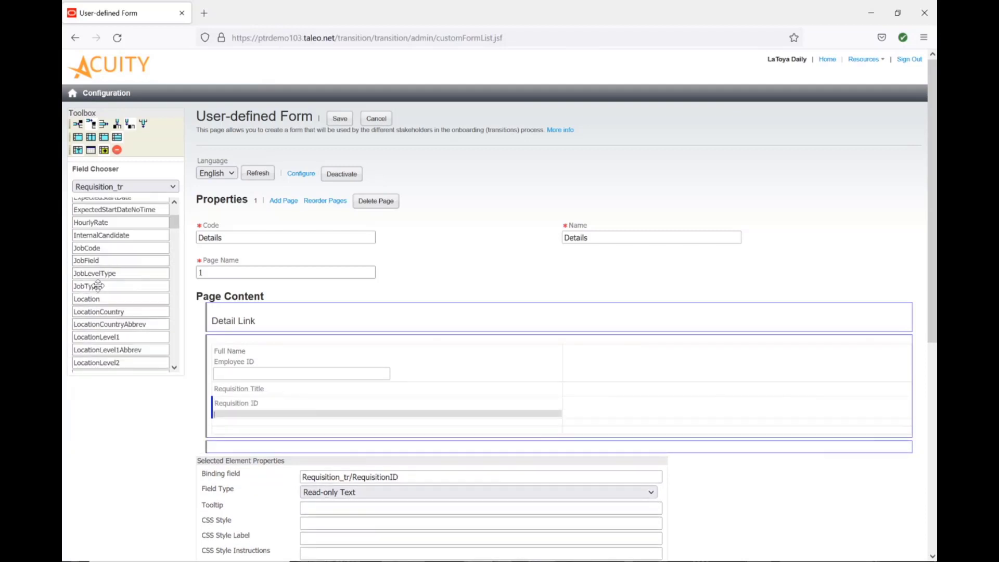
pyautogui.moveTo(89, 298); pyautogui.dragTo(399, 419)
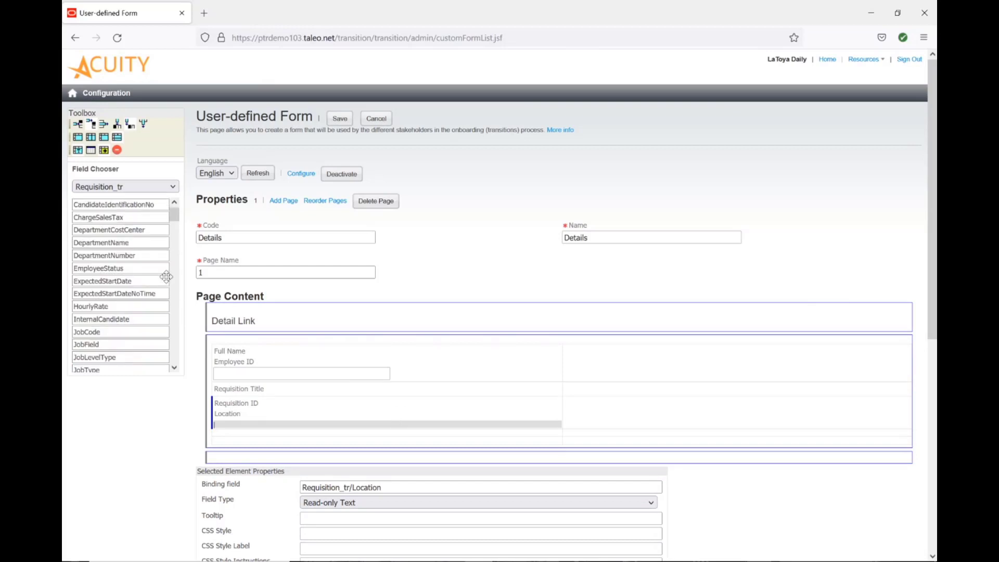
pyautogui.moveTo(142, 243); pyautogui.dragTo(317, 426)
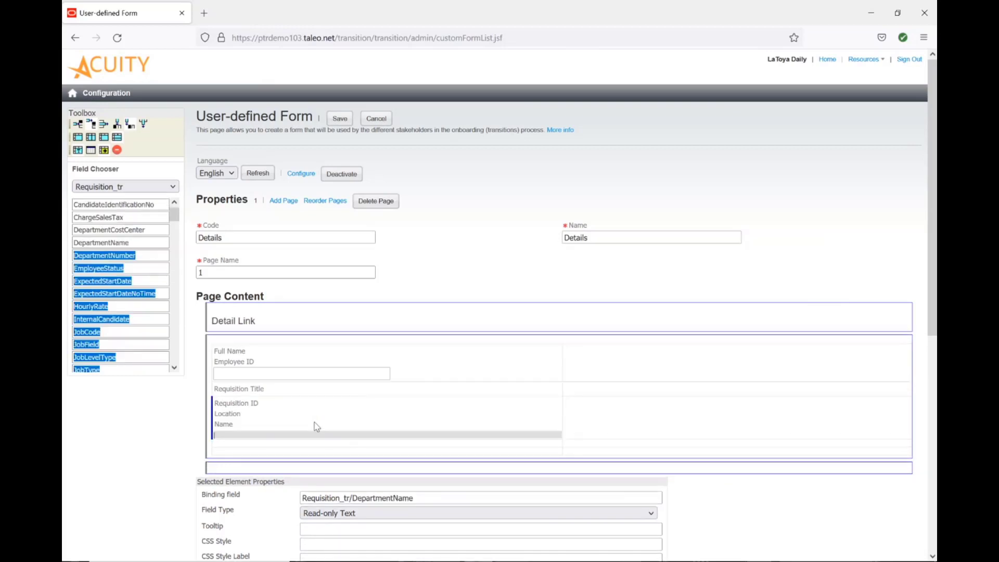
pyautogui.moveTo(134, 255); pyautogui.dragTo(335, 419)
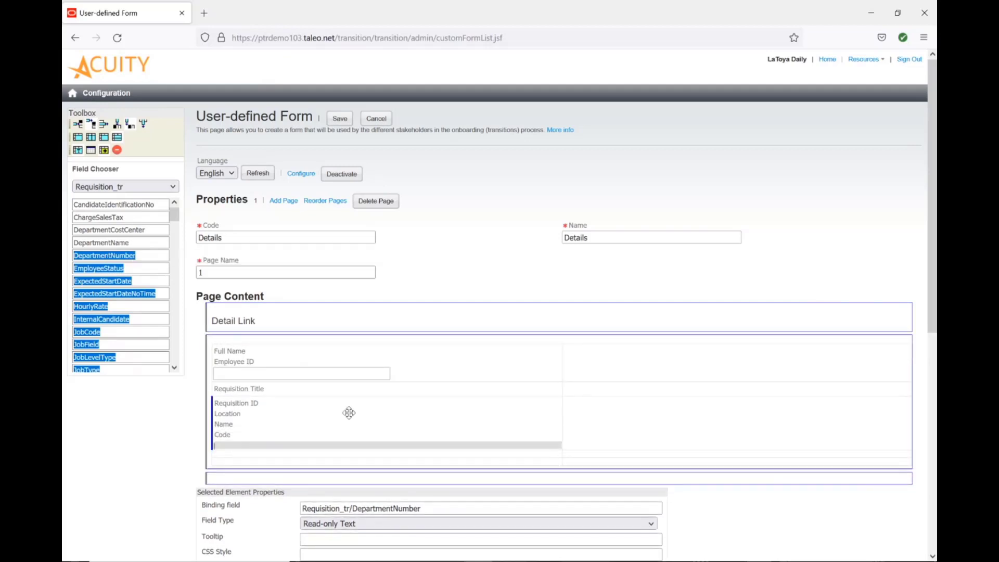
# Switch the field chooser to Offer_tr and add the StartDate field to the form.
pyautogui.click(140, 187)
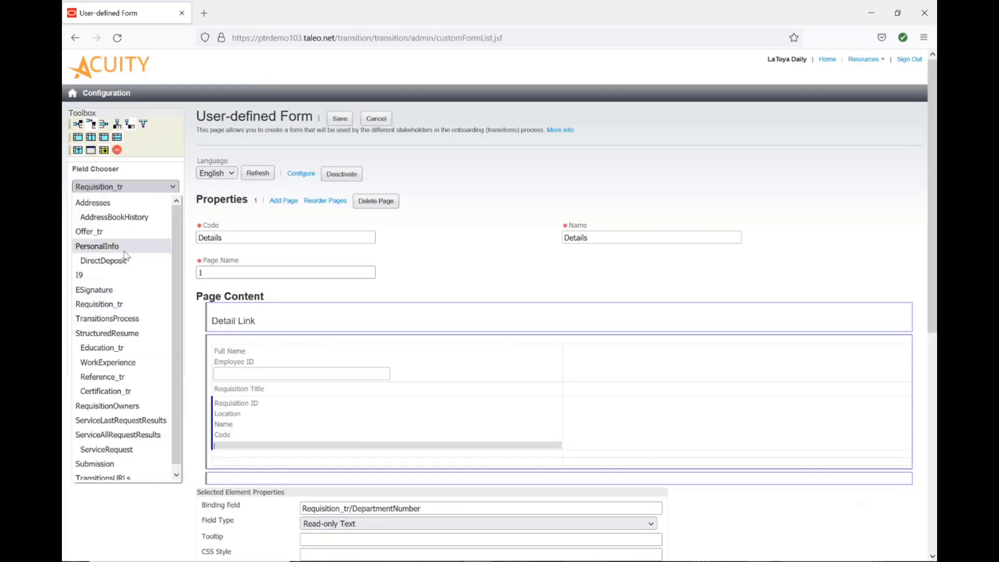
pyautogui.click(125, 231)
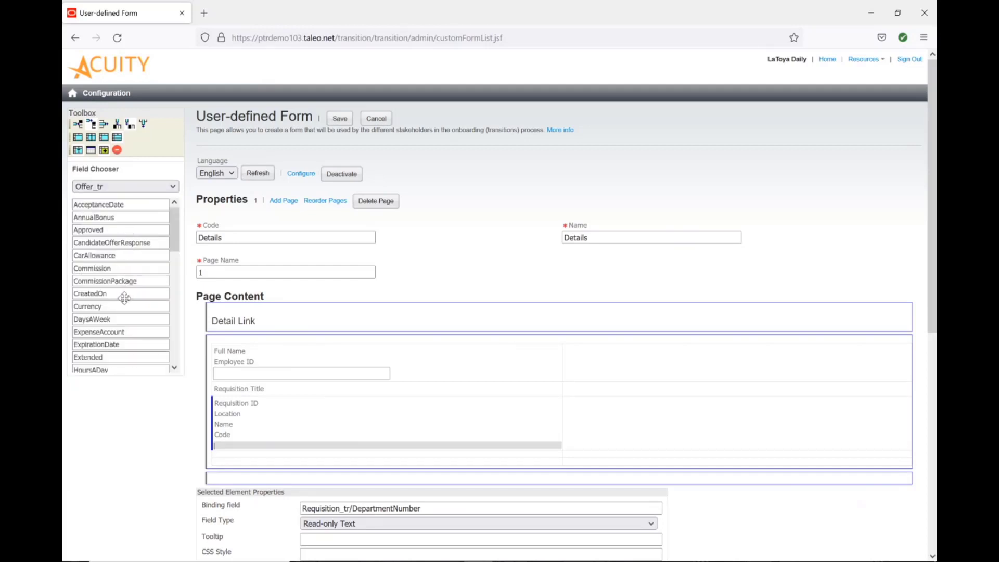
pyautogui.scroll(-10, 123, 298)
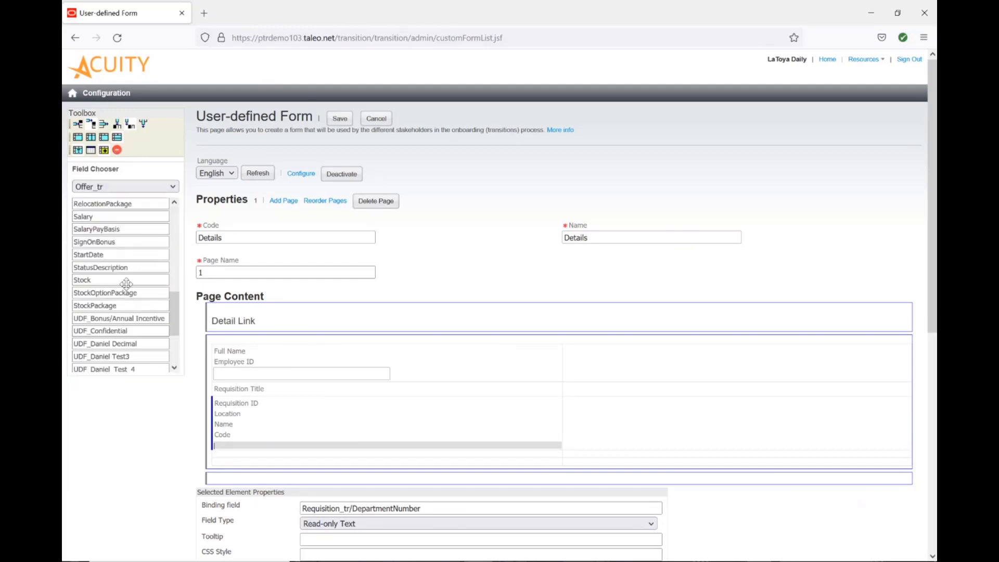
pyautogui.moveTo(127, 256); pyautogui.dragTo(327, 442)
pyautogui.scroll(-3, 159, 284)
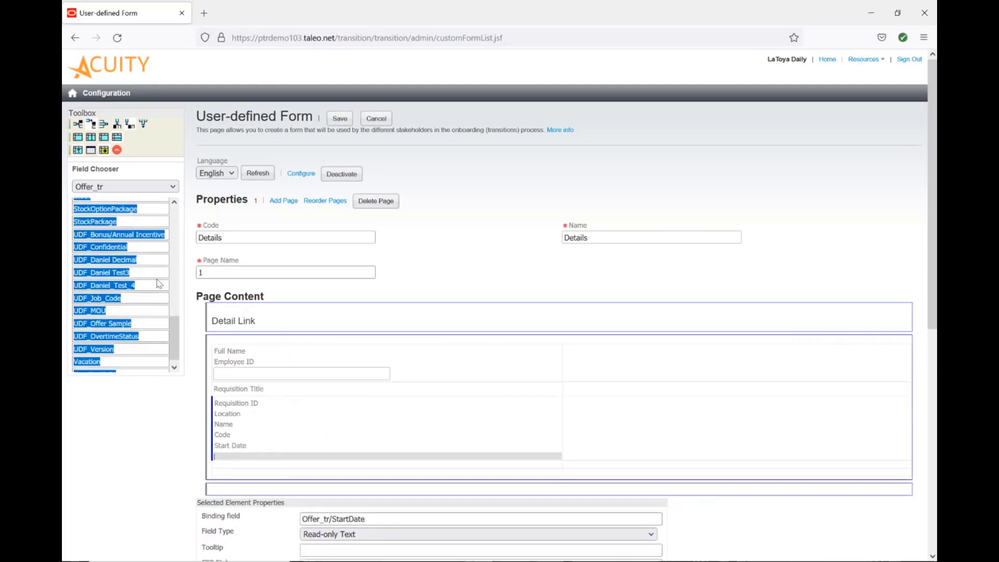
pyautogui.scroll(-1, 158, 282)
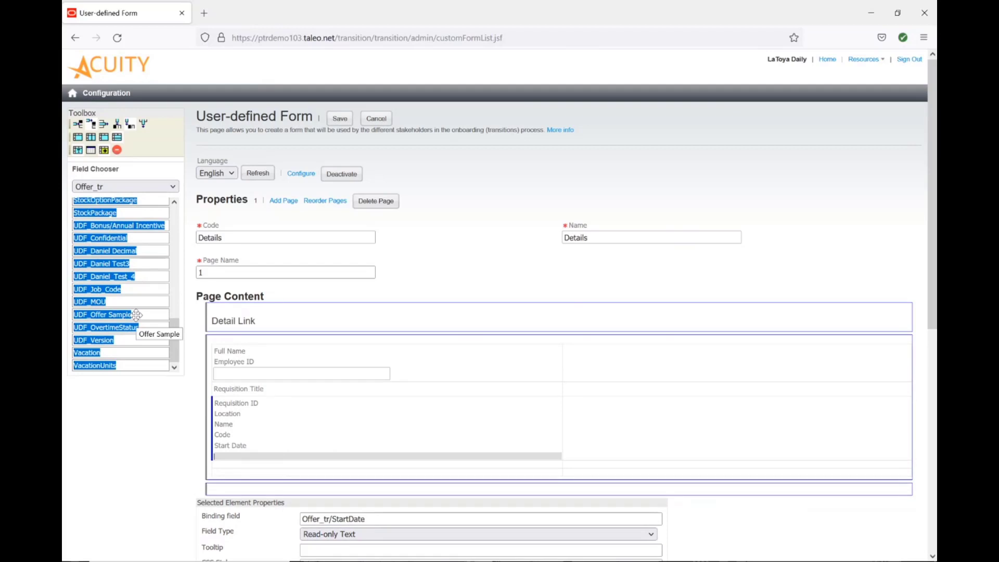
pyautogui.scroll(6, 136, 315)
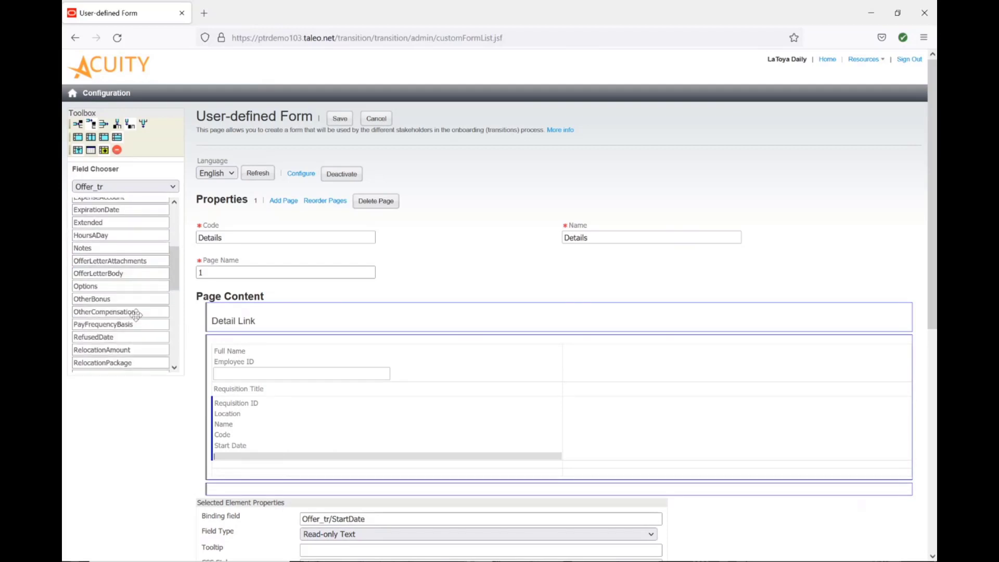
pyautogui.scroll(-1, 137, 316)
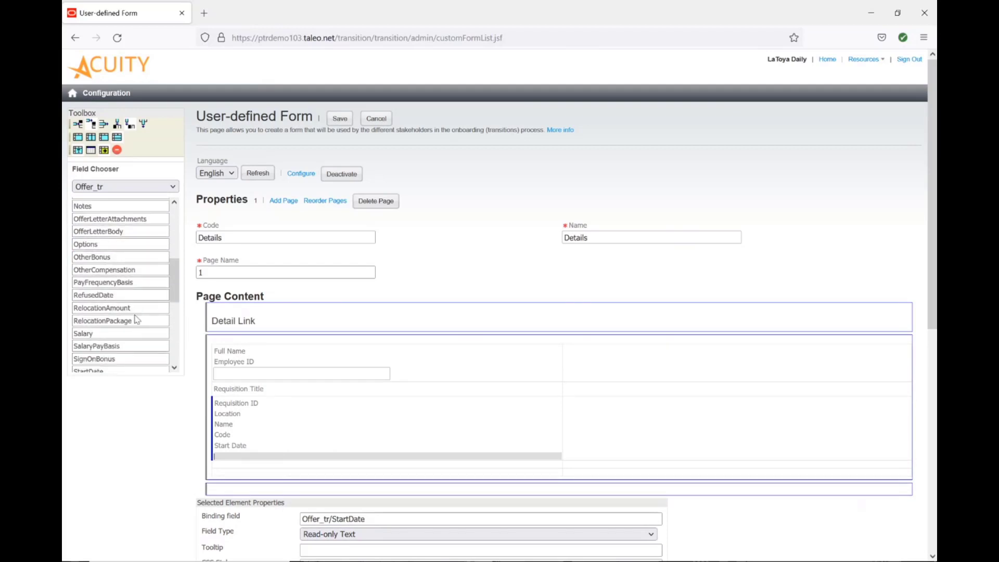
# Add the Offer_tr RelocationAmount and RelocationPackage fields to the column beside the Requisition Title.
pyautogui.moveTo(132, 307); pyautogui.dragTo(614, 404)
pyautogui.moveTo(146, 321); pyautogui.dragTo(729, 398)
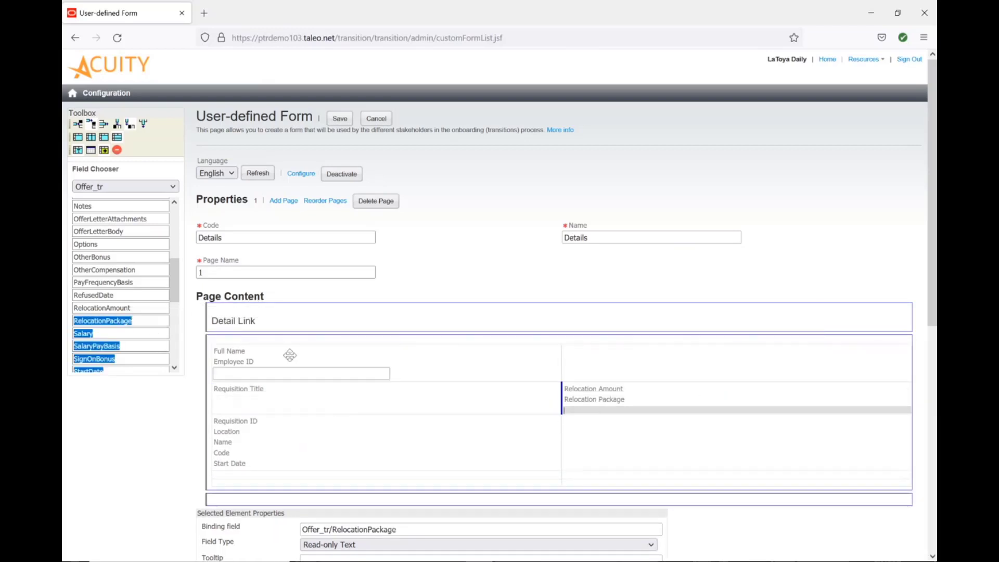
# Switch the field chooser to RequisitionOwners and add the ManagerFullName field to the upper right column.
pyautogui.click(134, 187)
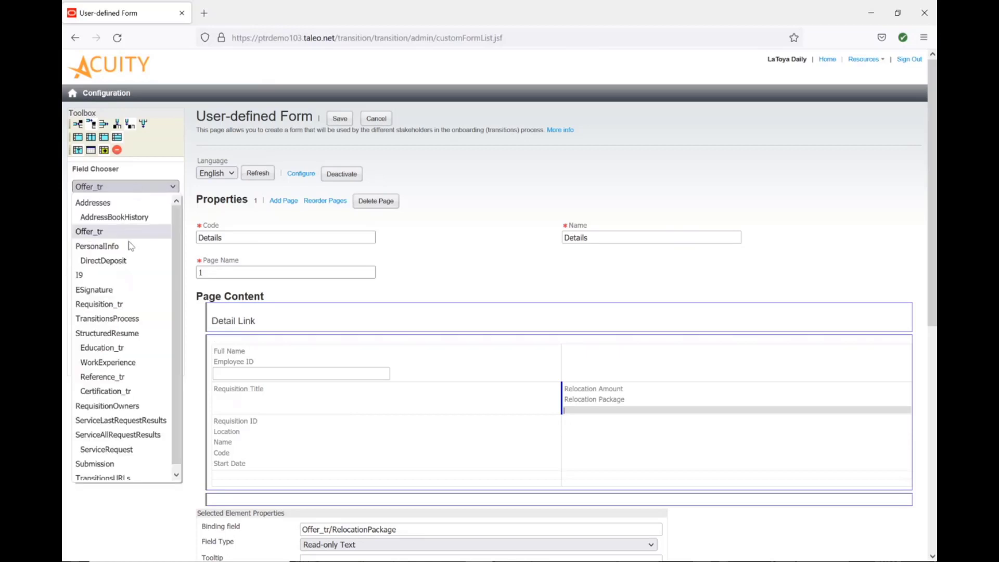
pyautogui.click(126, 406)
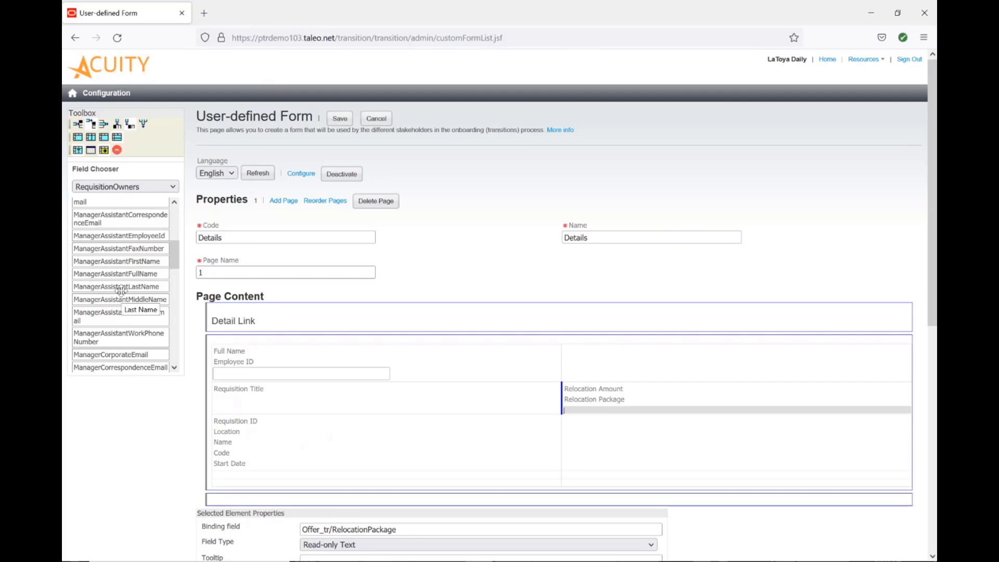
pyautogui.scroll(-3, 121, 290)
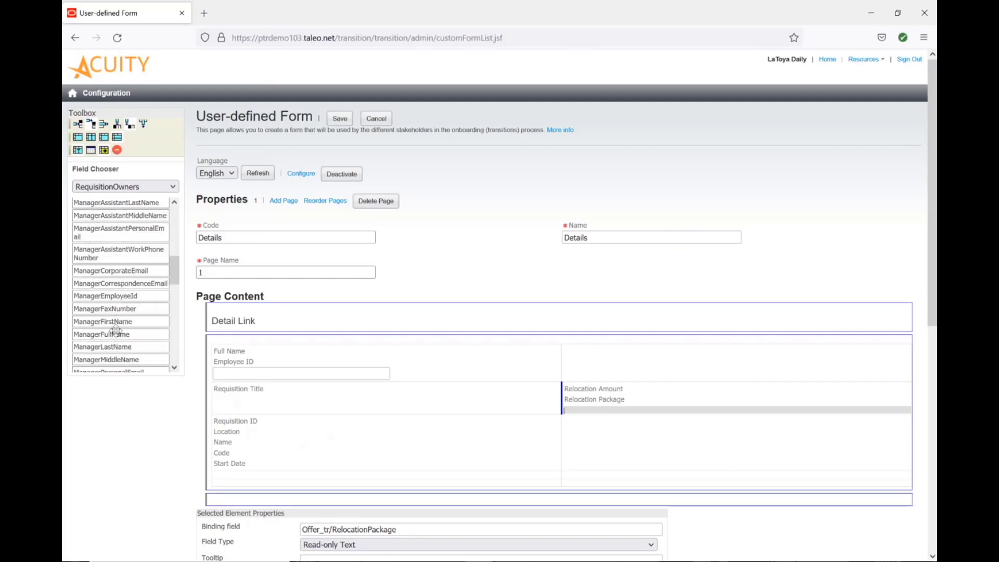
pyautogui.moveTo(113, 336); pyautogui.dragTo(846, 364)
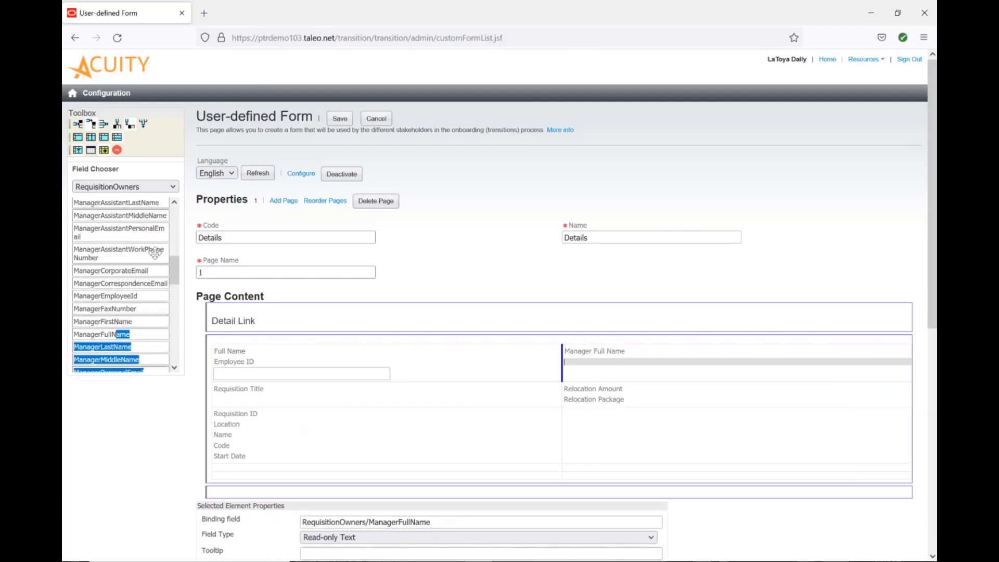
# Add the RequisitionOwners RecruiterFullName field below Manager Full Name.
pyautogui.scroll(-4, 133, 256)
pyautogui.scroll(5, 133, 256)
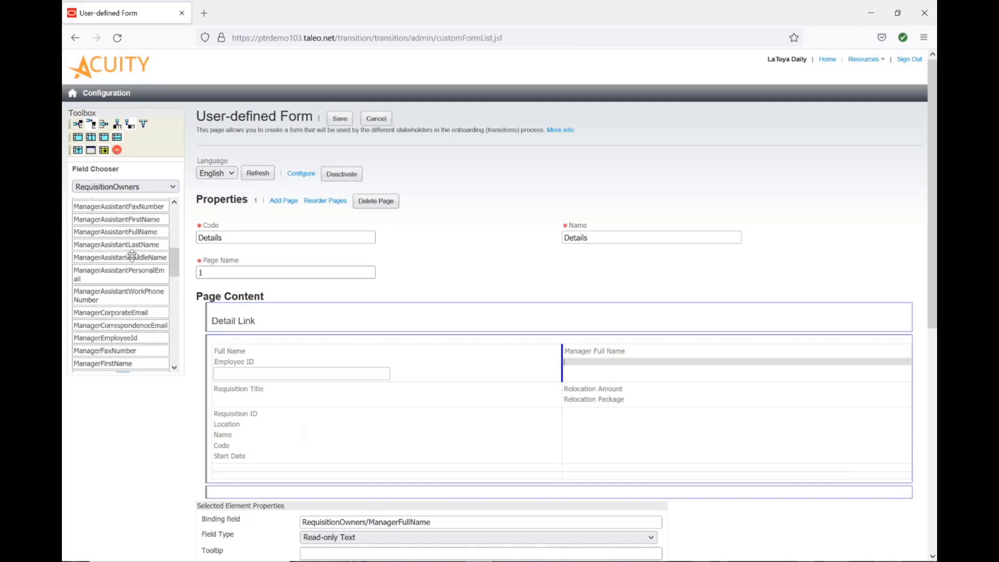
pyautogui.scroll(-5, 133, 256)
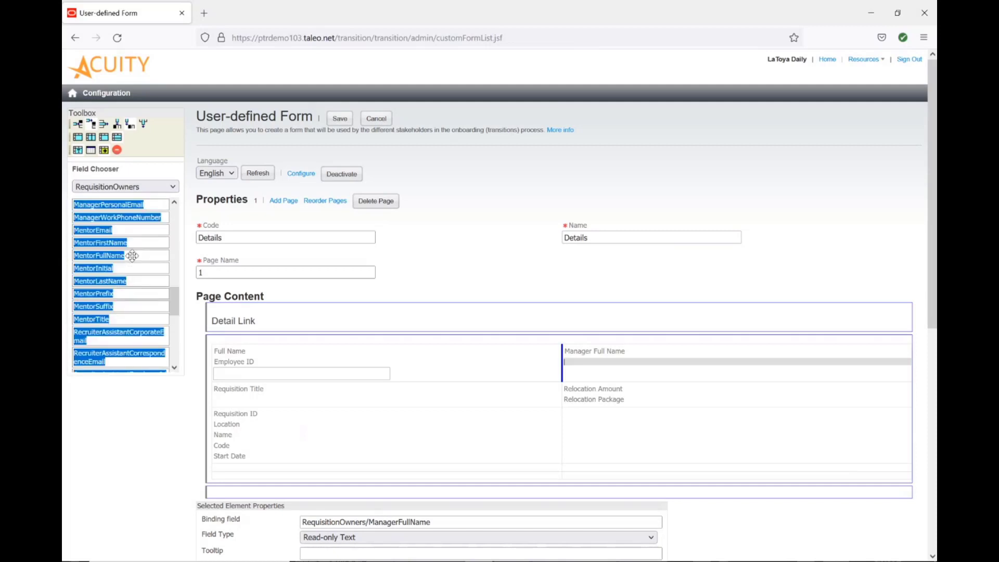
pyautogui.scroll(-3, 132, 256)
pyautogui.scroll(-3, 132, 255)
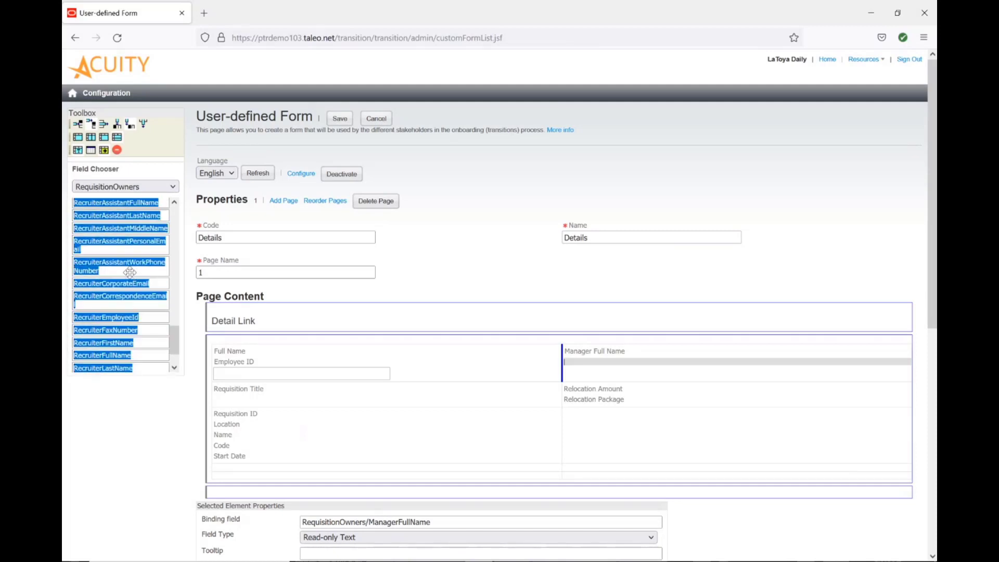
pyautogui.scroll(-2, 117, 307)
pyautogui.moveTo(117, 307); pyautogui.dragTo(655, 374)
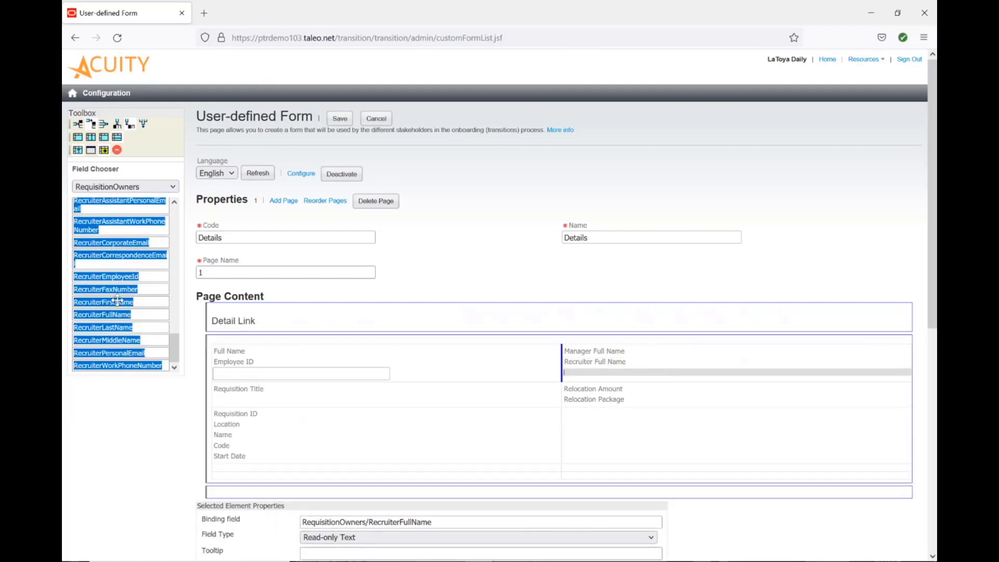
# Add the RecruiterAssistantFullName field below Recruiter Full Name and save the form.
pyautogui.scroll(3, 117, 300)
pyautogui.scroll(-1, 117, 299)
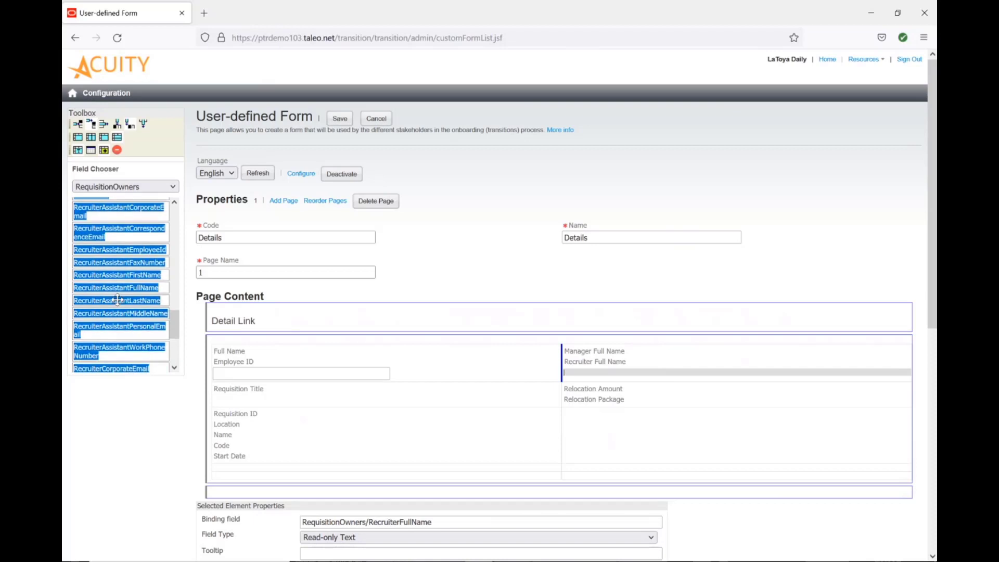
pyautogui.moveTo(120, 288); pyautogui.dragTo(619, 382)
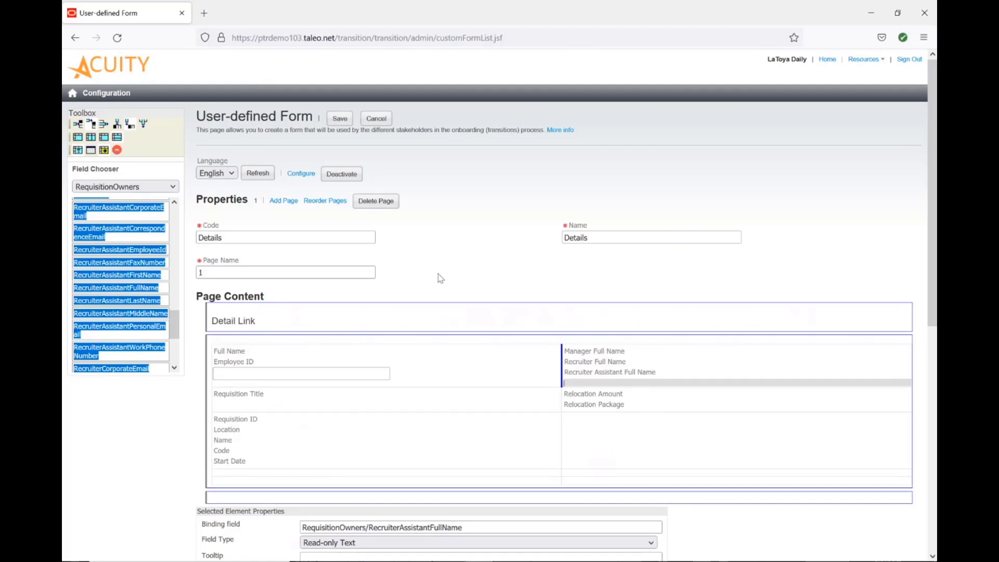
pyautogui.click(348, 119)
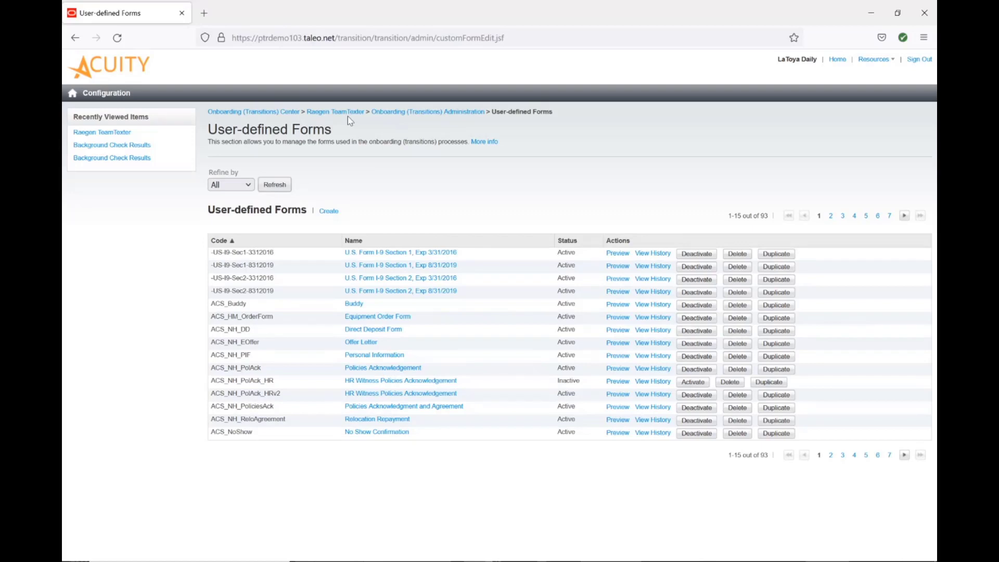
# In the onboarding administration settings, set the Details Link for Processes value to Details and save.
pyautogui.click(392, 113)
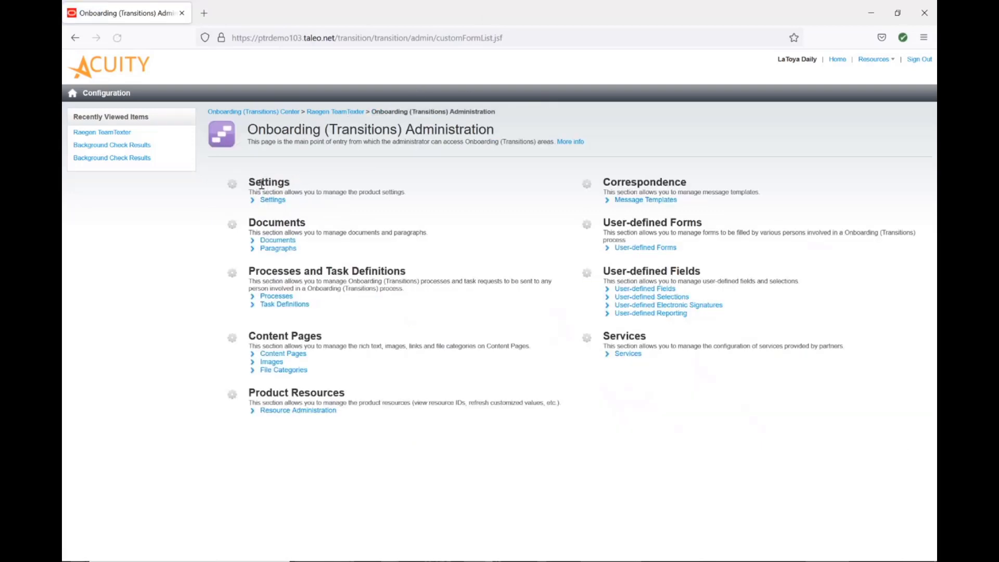
pyautogui.click(267, 201)
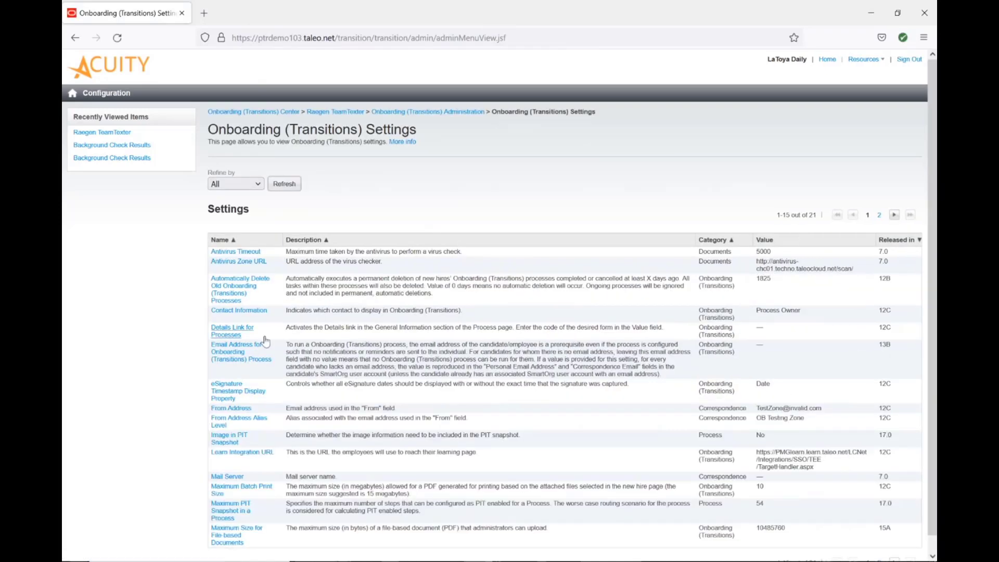
pyautogui.click(228, 333)
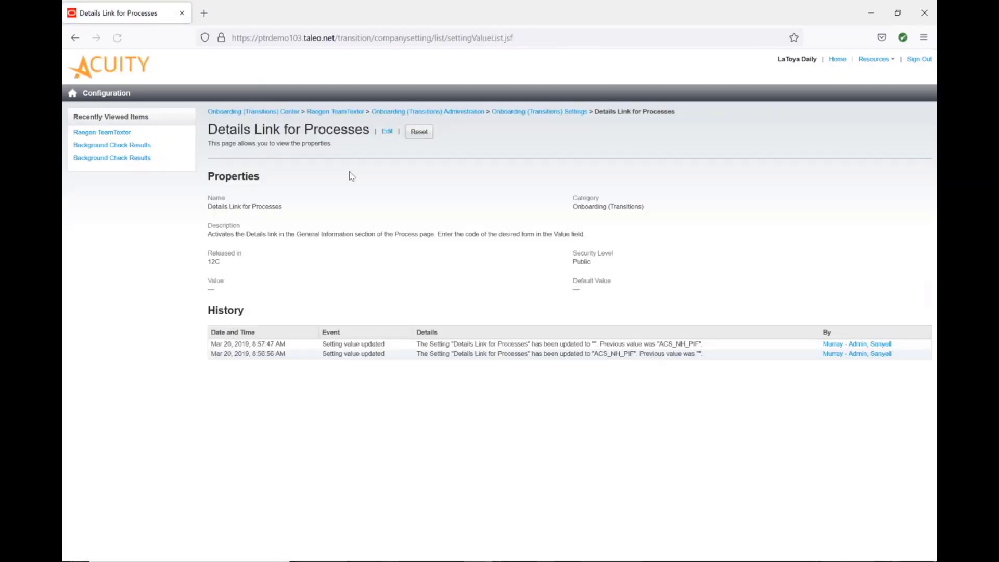
pyautogui.click(386, 132)
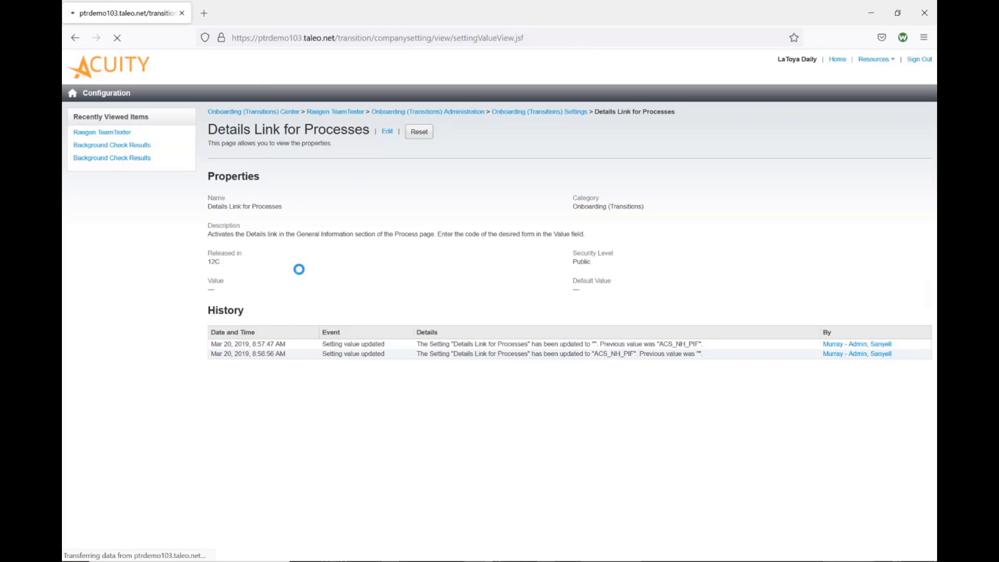
pyautogui.click(173, 249)
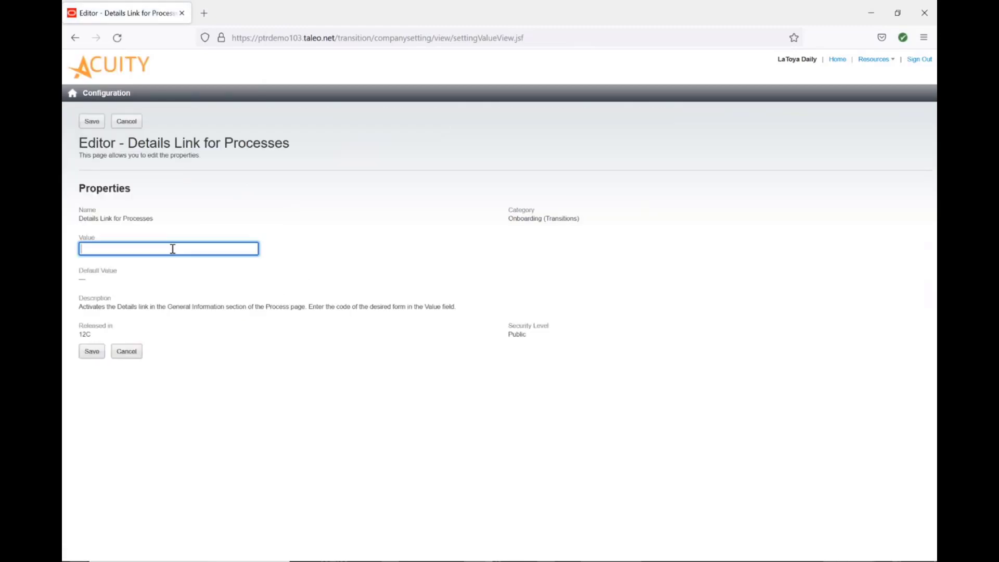
pyautogui.write('Details')
pyautogui.click(95, 358)
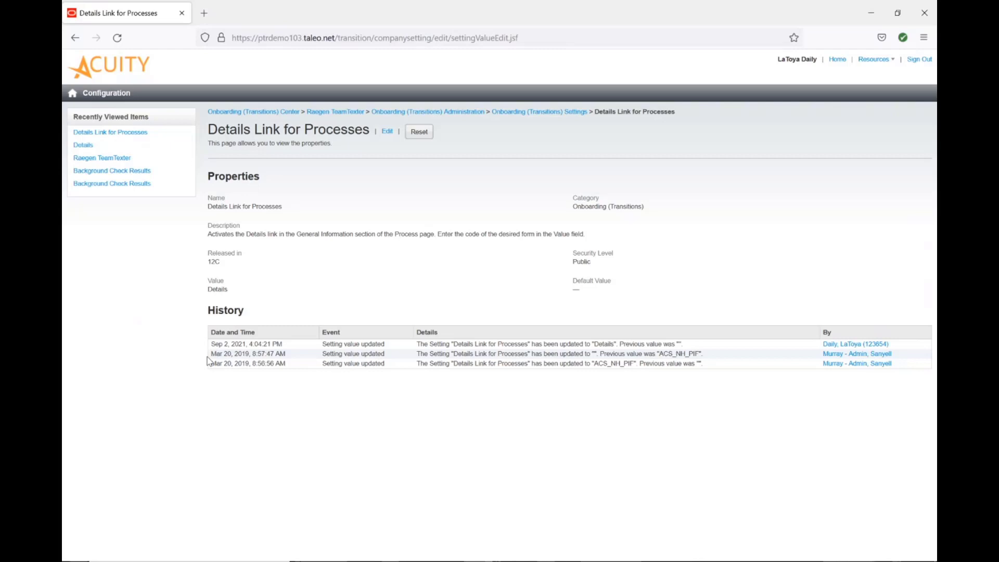
# Open the in-progress new hire's process from the Onboarding (Transitions) Center and follow its Details link.
pyautogui.click(475, 112)
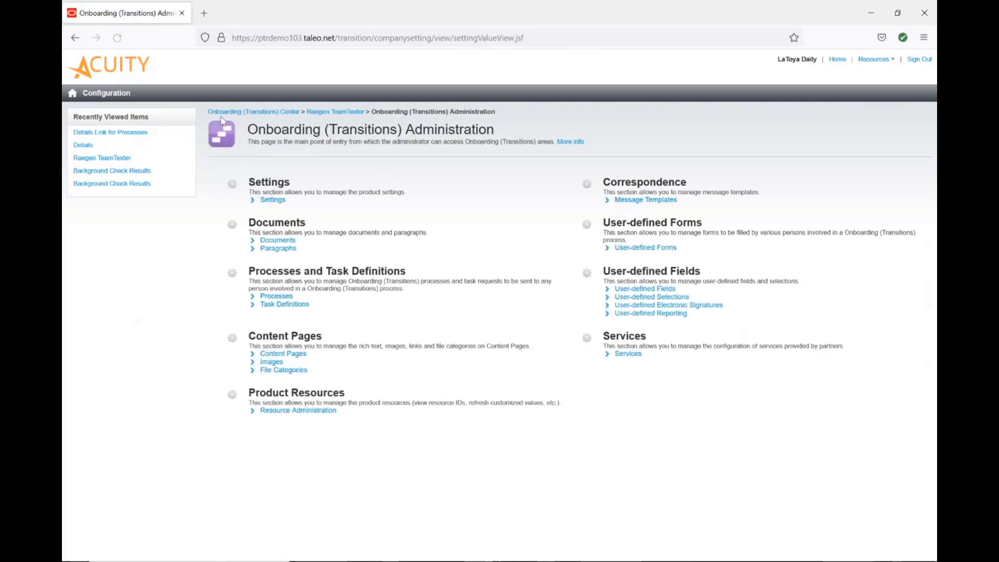
pyautogui.click(252, 112)
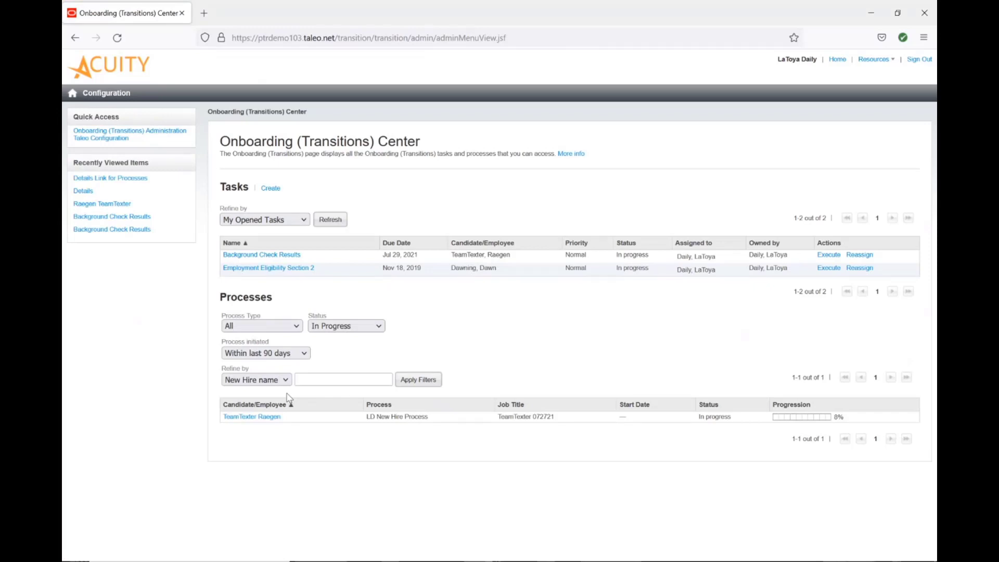
pyautogui.click(256, 417)
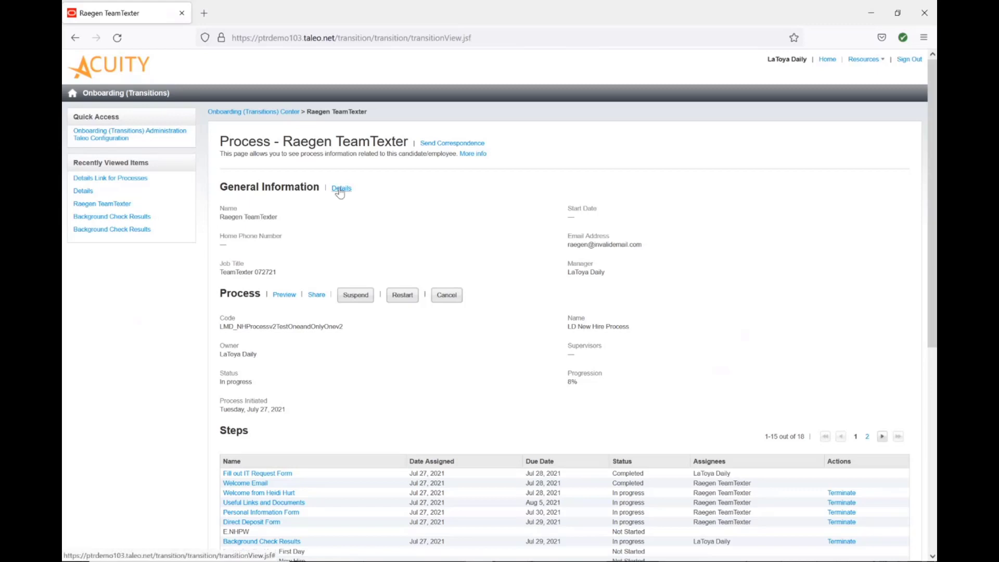
pyautogui.click(341, 189)
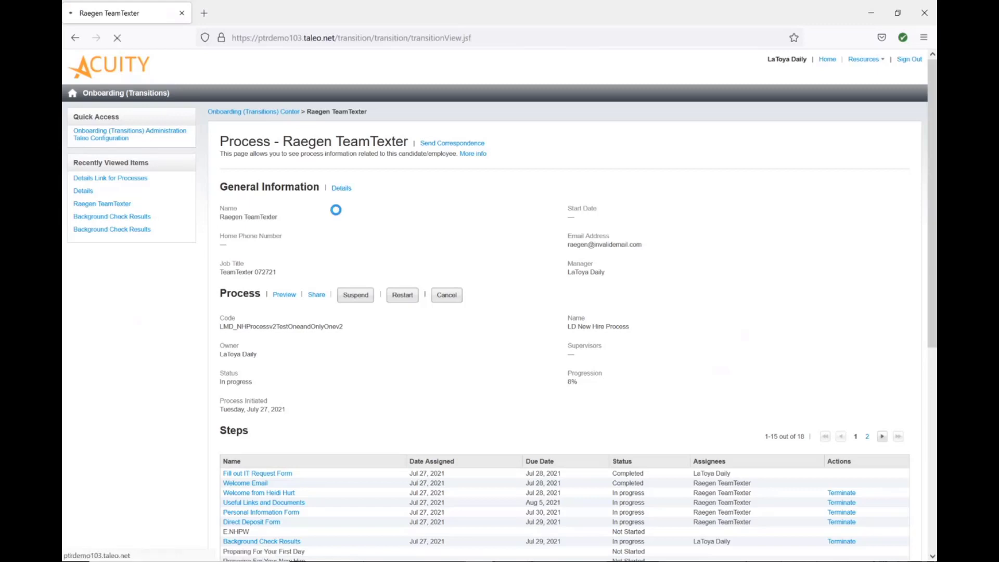